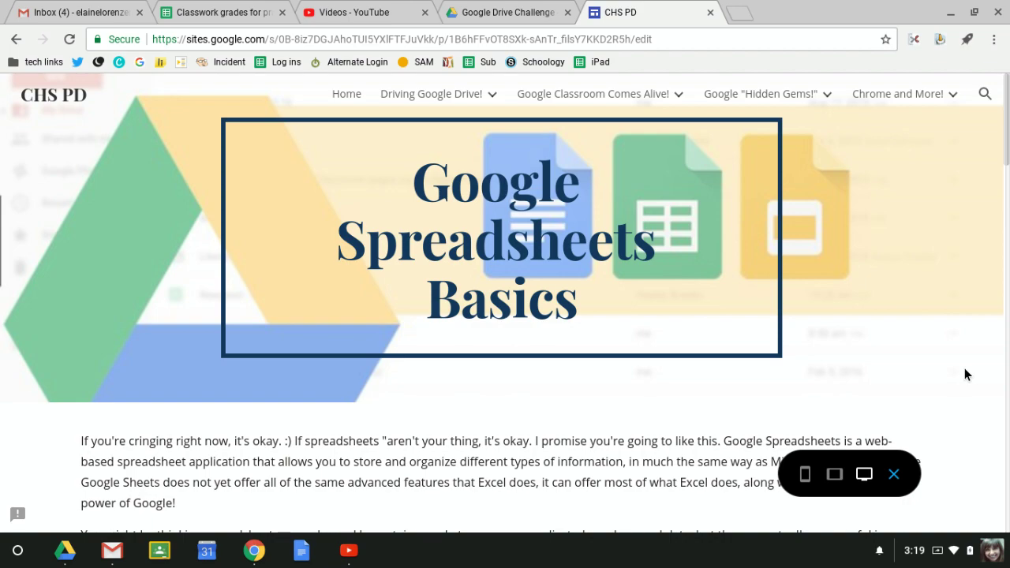
Switch to Google Drive and create a new blank Google Sheets spreadsheet in the Google Drive Challenge folder
left_click(508, 11)
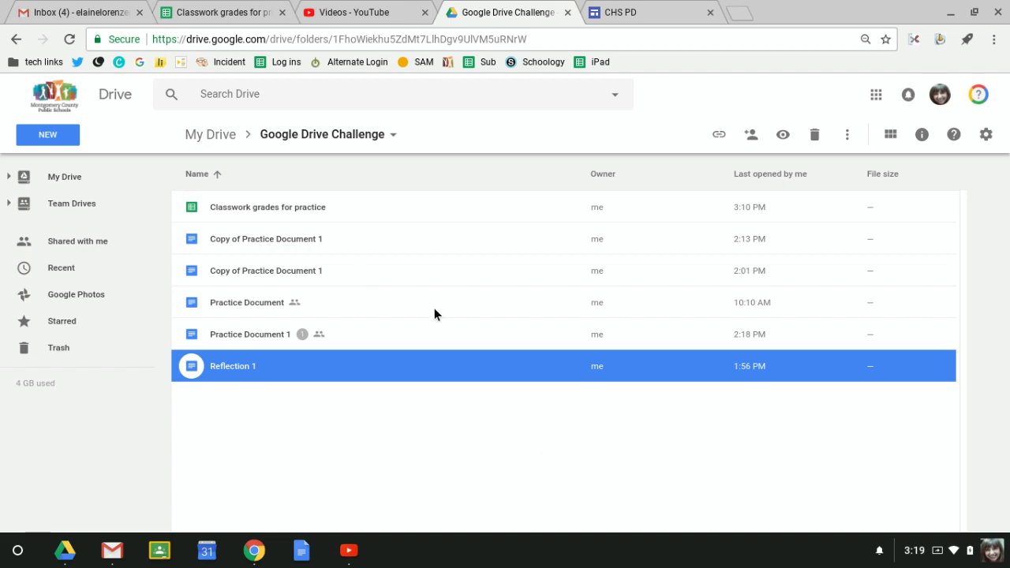
left_click(41, 138)
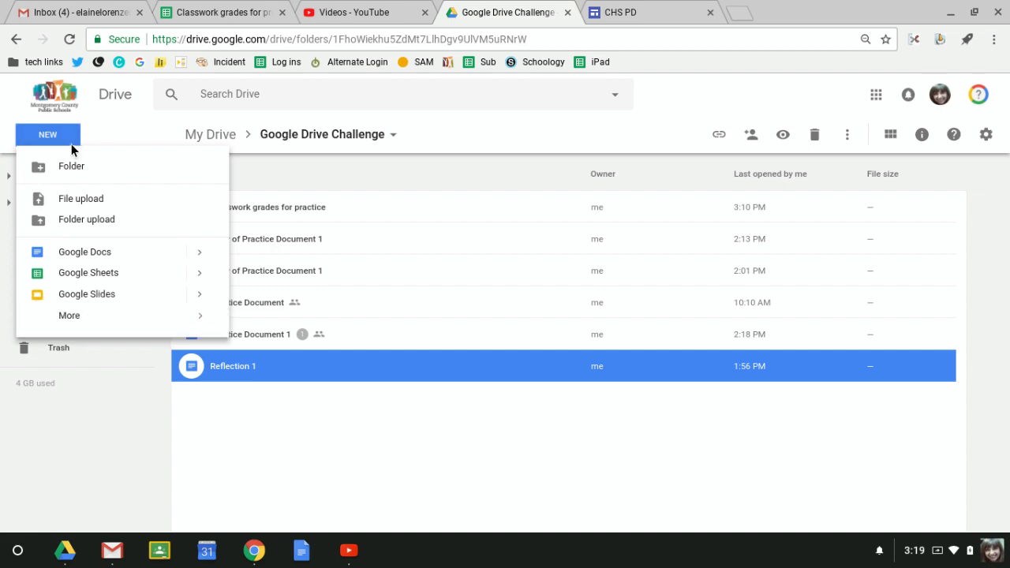
left_click(89, 275)
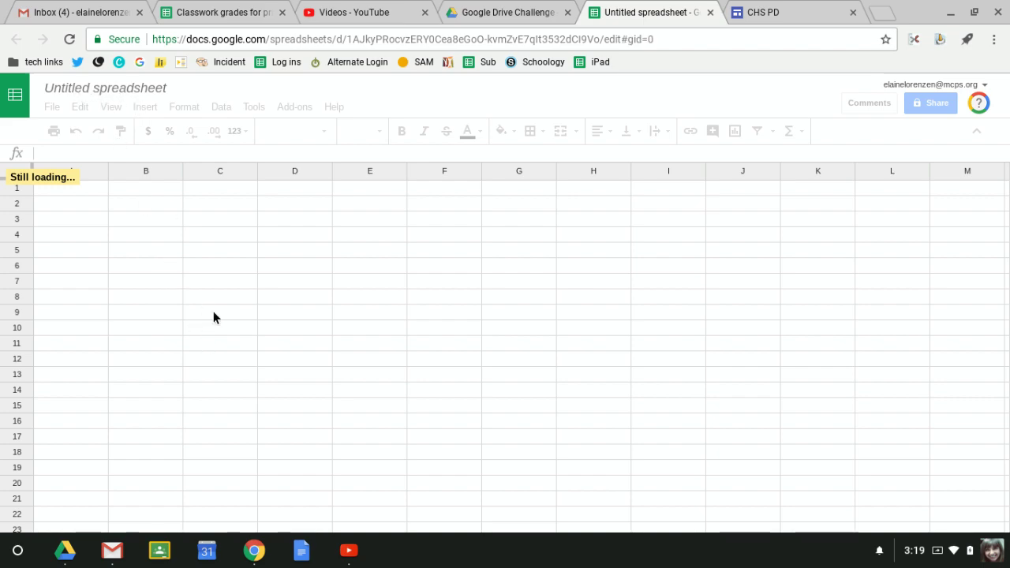
Switch to the "Classwork grades for practice" spreadsheet and view the content of cell A7 in the formula bar
left_click(206, 16)
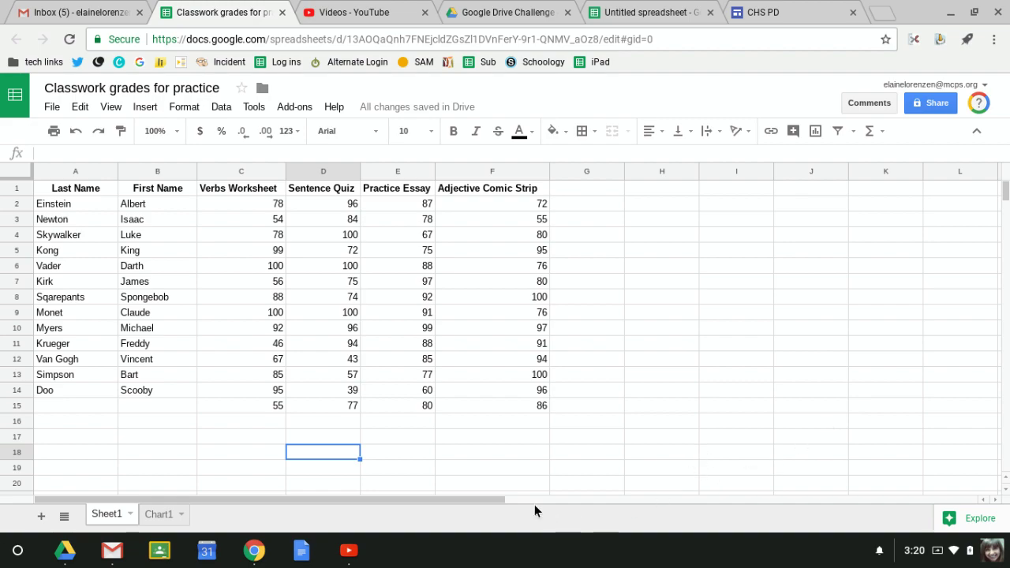
left_click(593, 430)
left_click(650, 307)
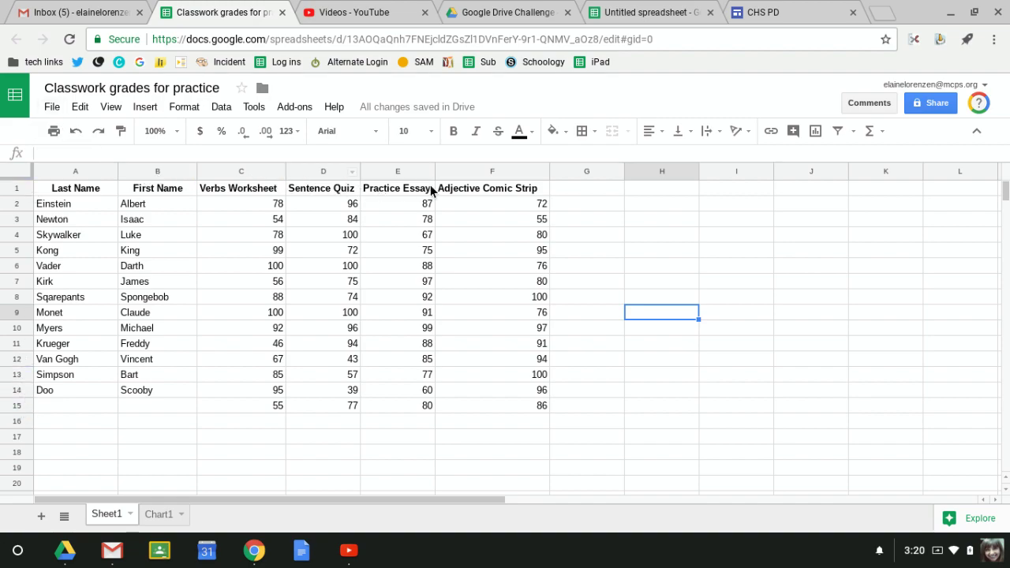
left_click(651, 378)
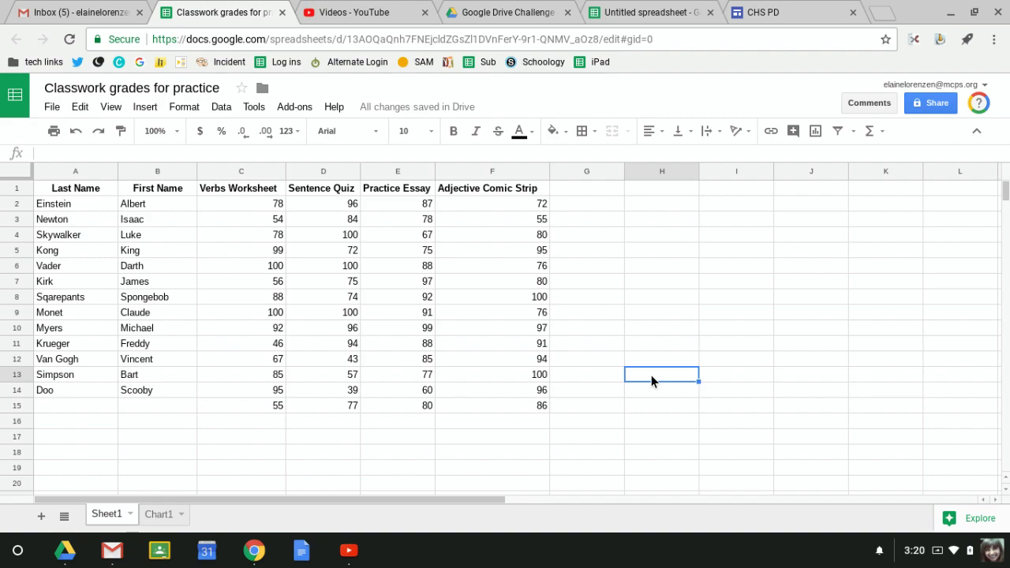
left_click(648, 455)
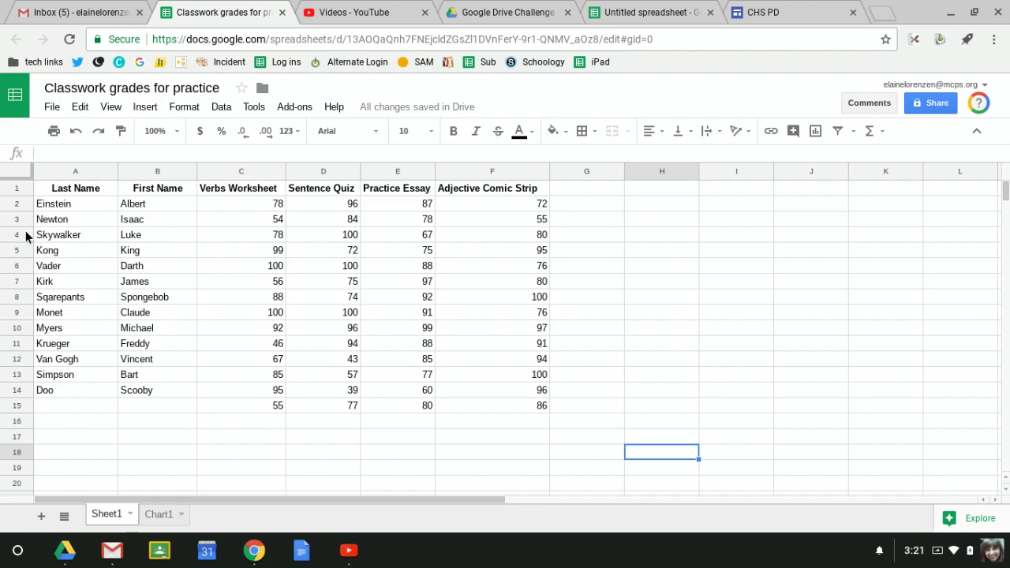
left_click(68, 281)
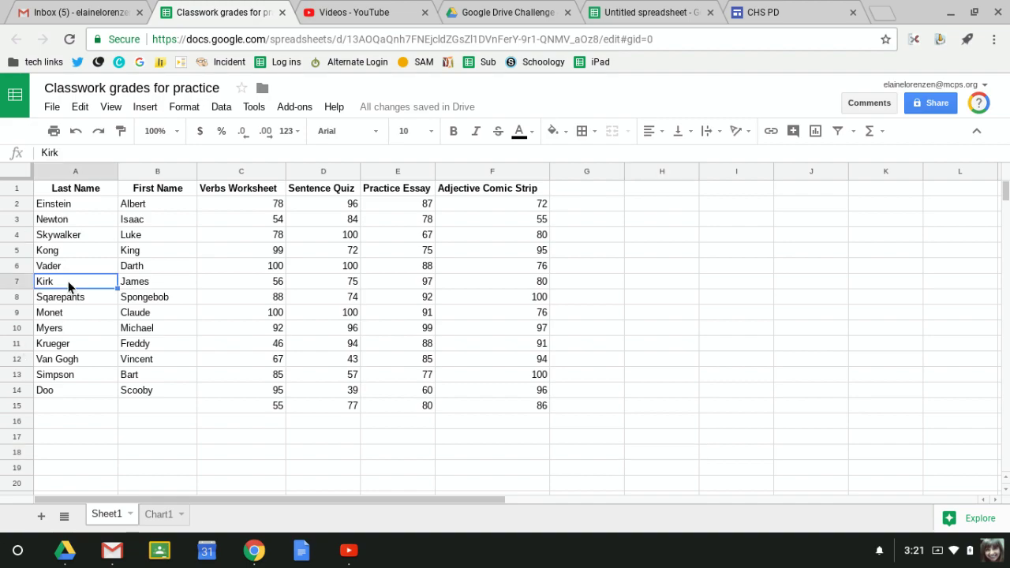
left_click(73, 152)
Enter Wayne as the last name in cell A15 and Bruce as the first name in cell B15
left_click(82, 405)
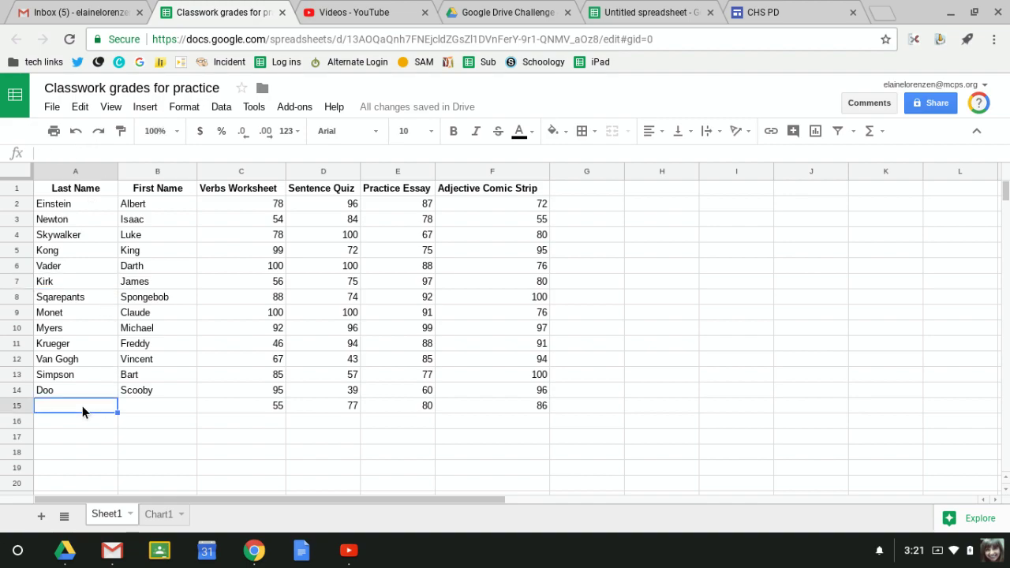
type("Wayne")
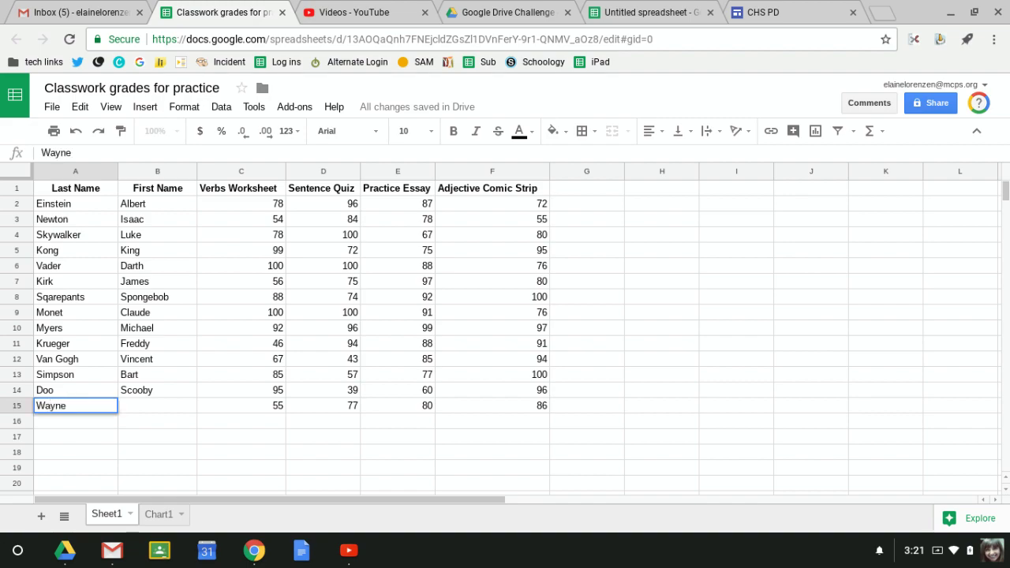
key("Tab")
type("Bruc")
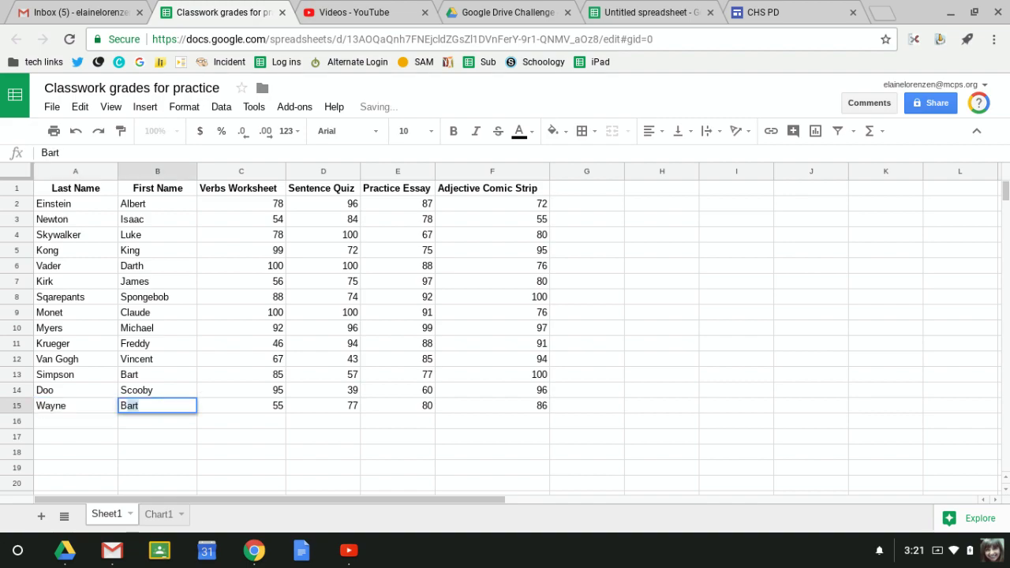
type("e")
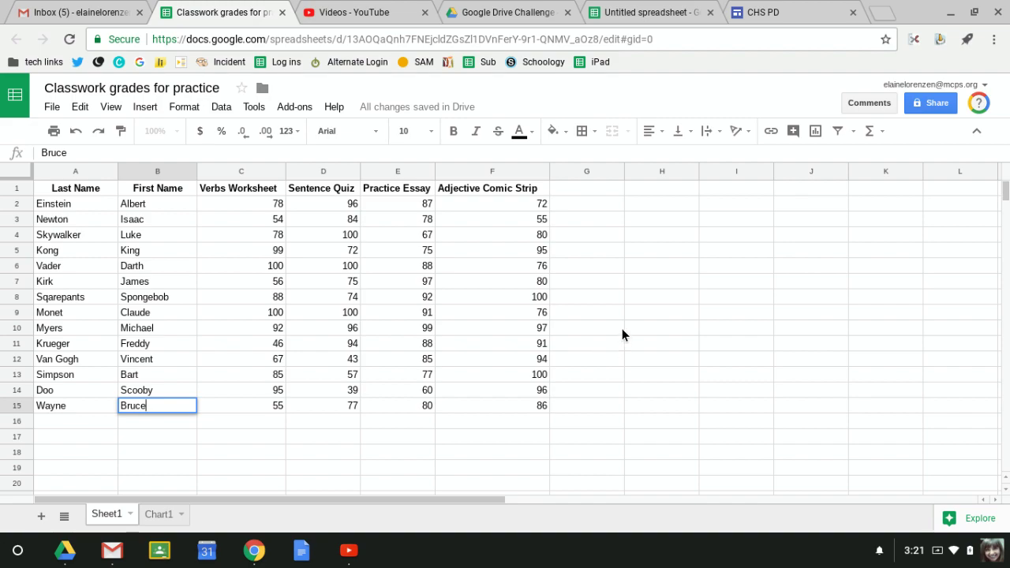
left_click(50, 104)
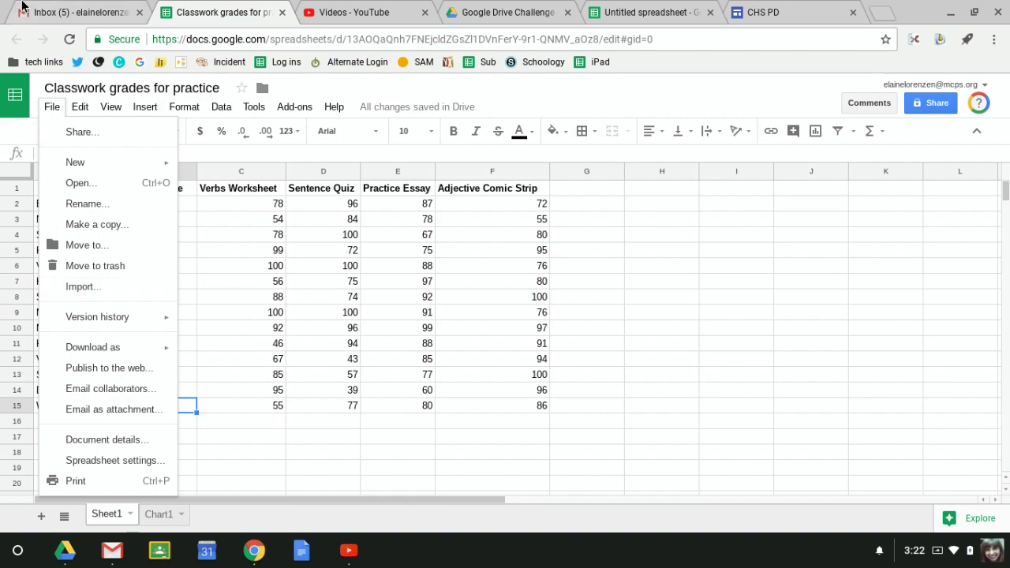
mouse_move(80, 107)
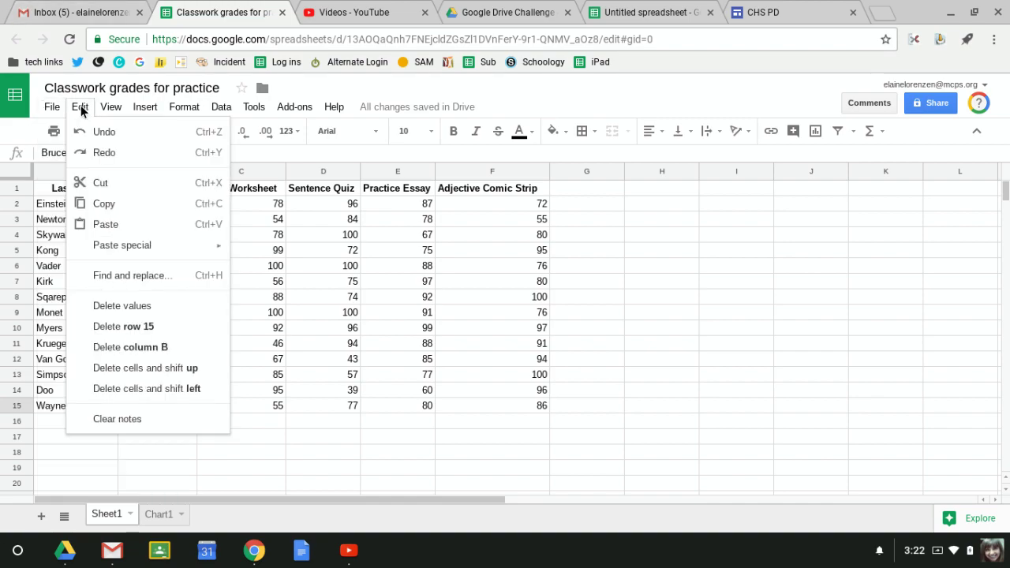
Freeze the header row of the grade sheet and check it by scrolling through the student rows
mouse_move(132, 248)
left_click(111, 108)
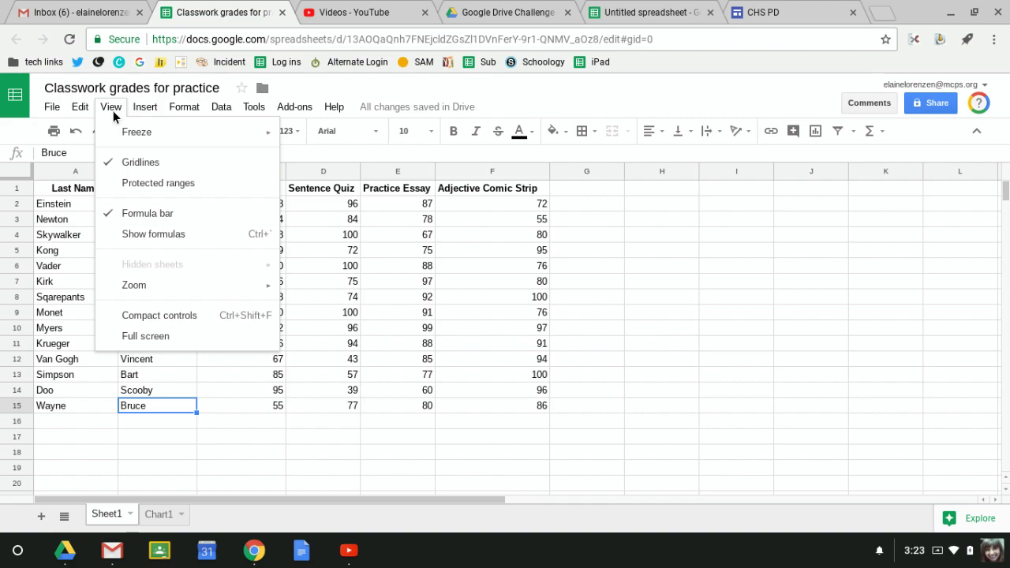
mouse_move(129, 136)
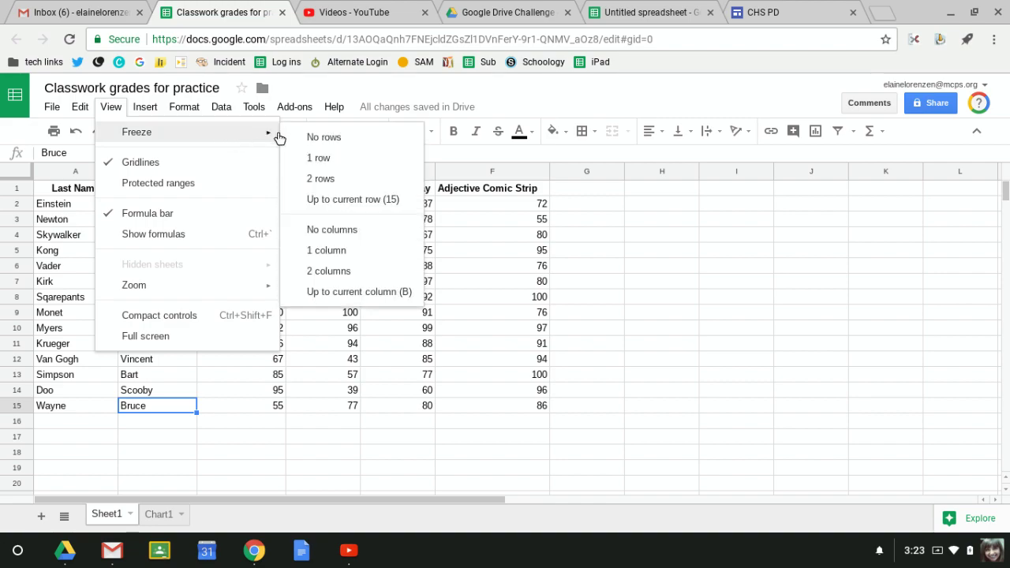
left_click(320, 161)
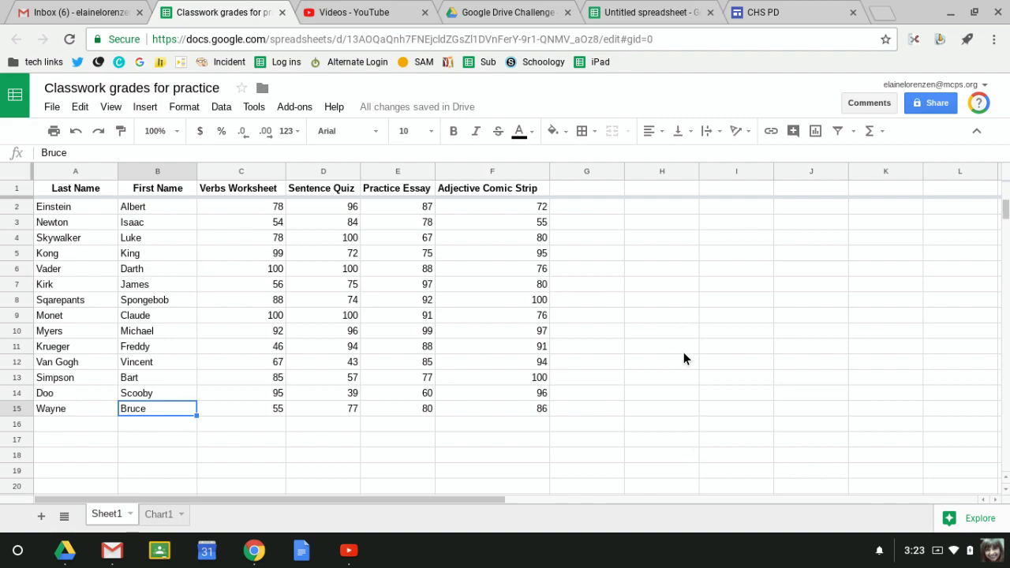
scroll(685, 348, "down", 5)
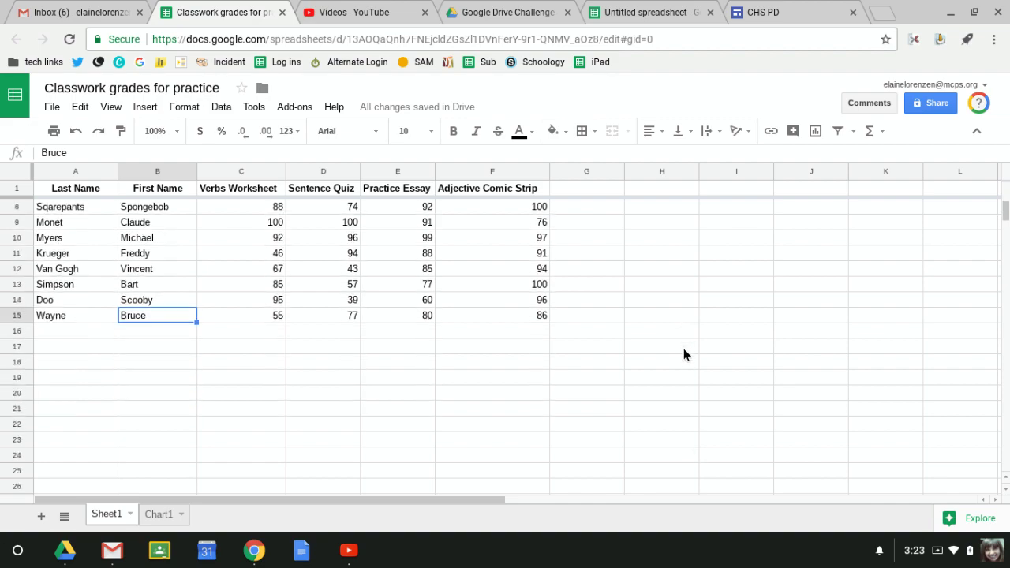
scroll(684, 354, "up", 5)
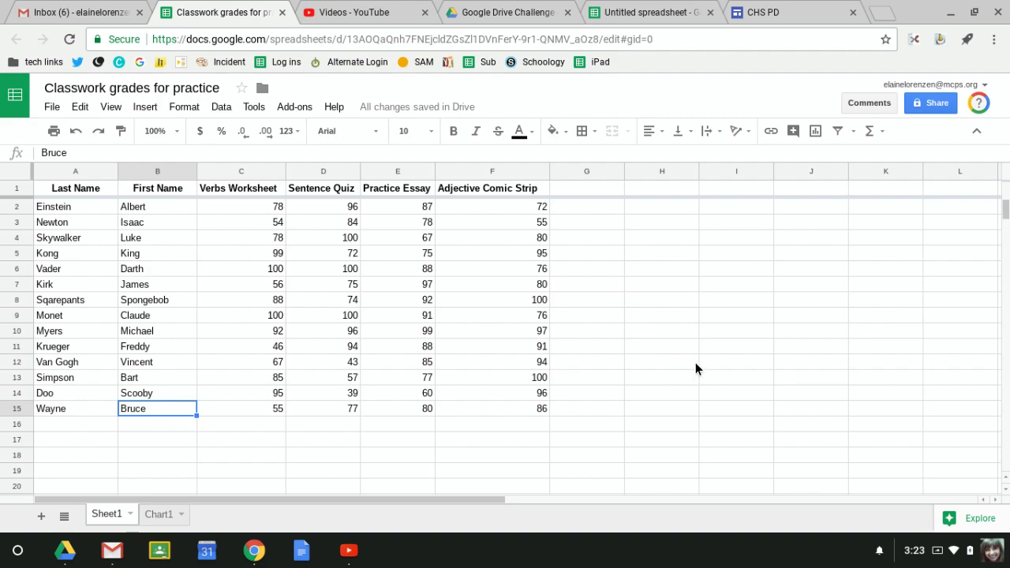
Hide the sheet's gridlines and show them again
left_click(111, 108)
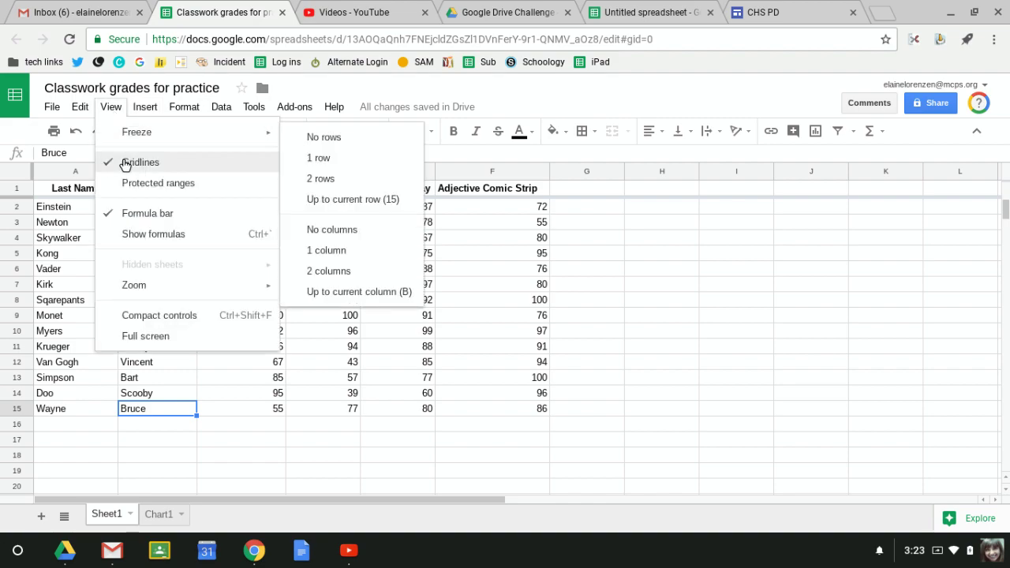
left_click(125, 164)
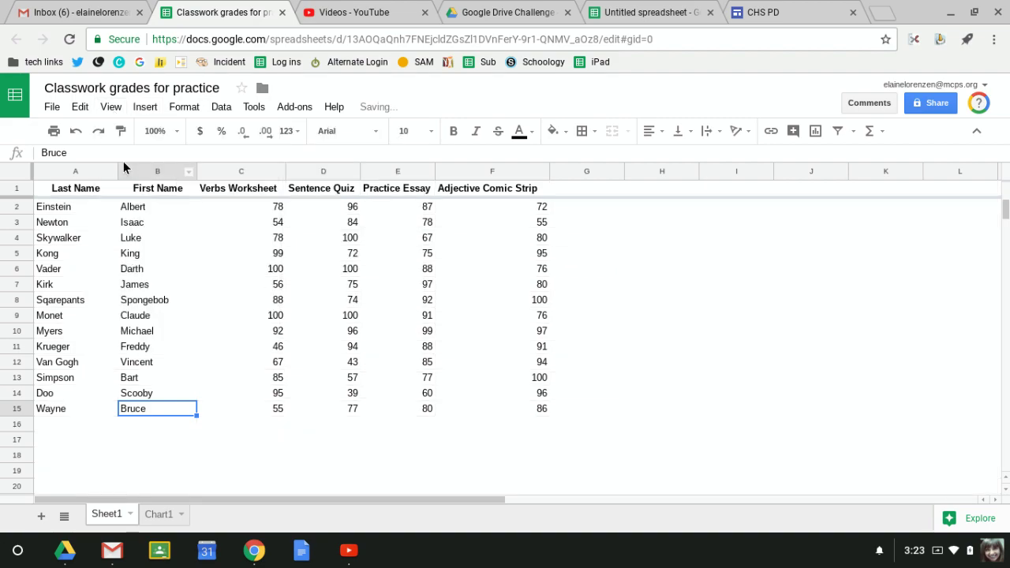
left_click(115, 109)
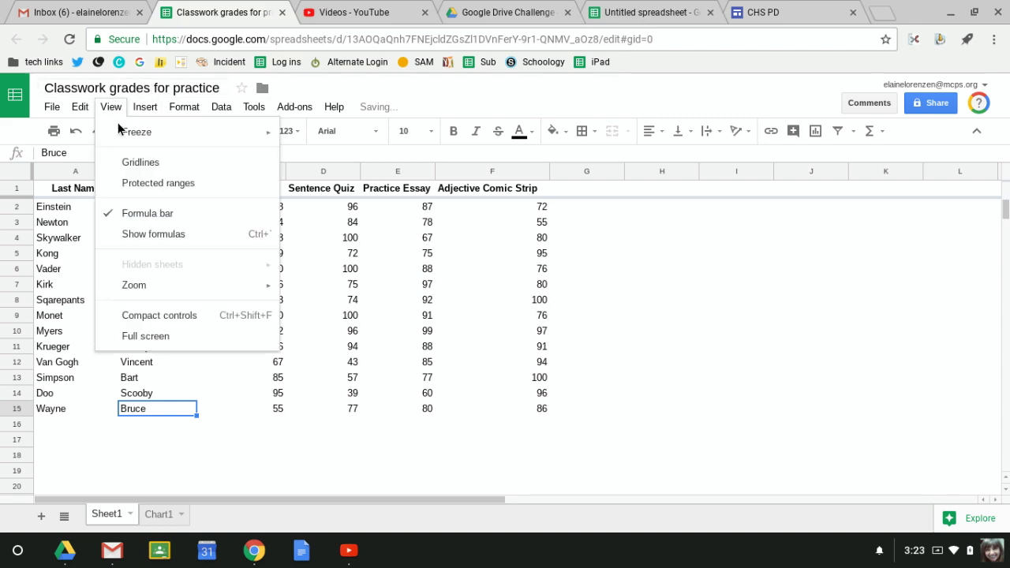
left_click(126, 163)
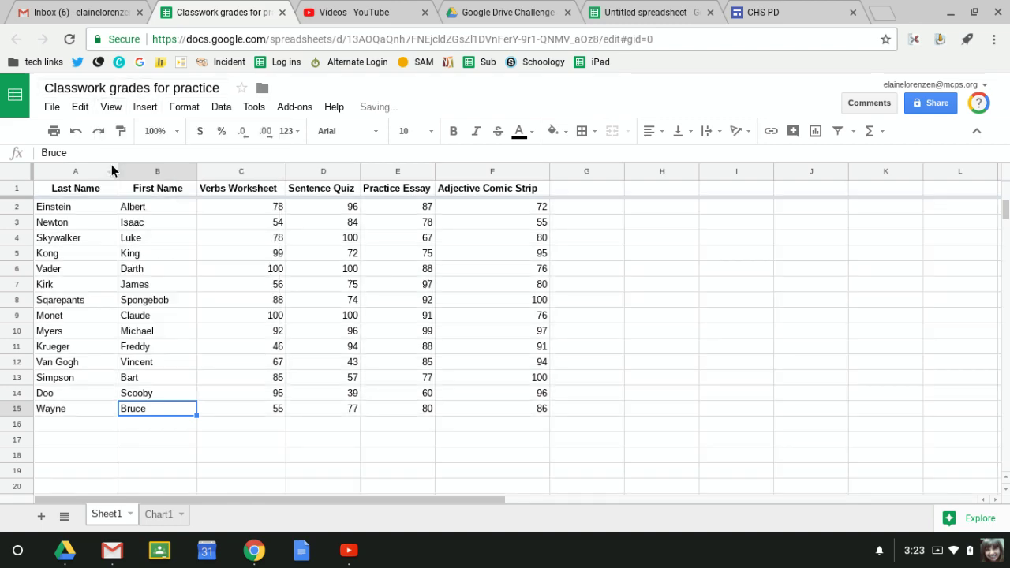
left_click(112, 107)
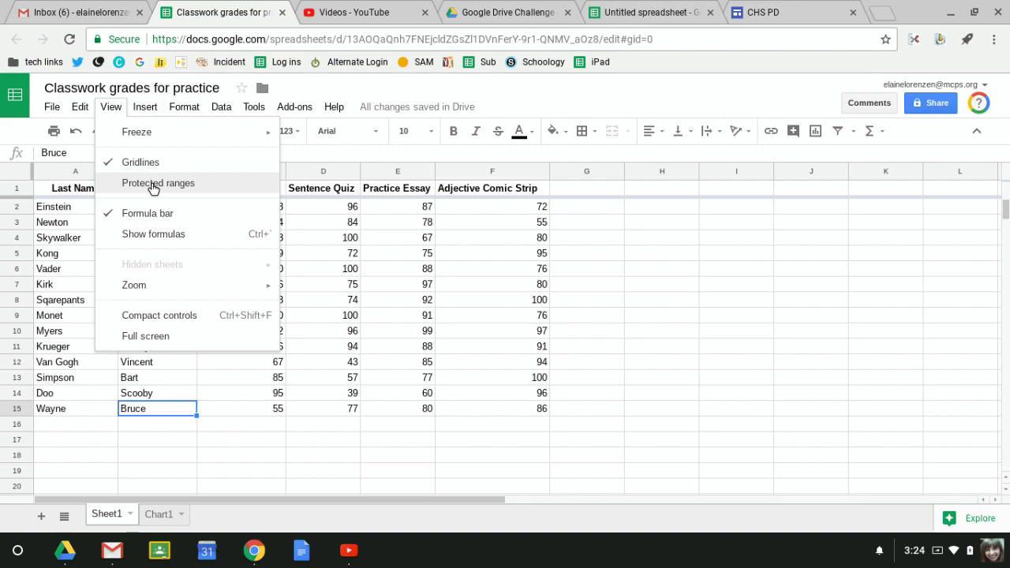
mouse_move(139, 108)
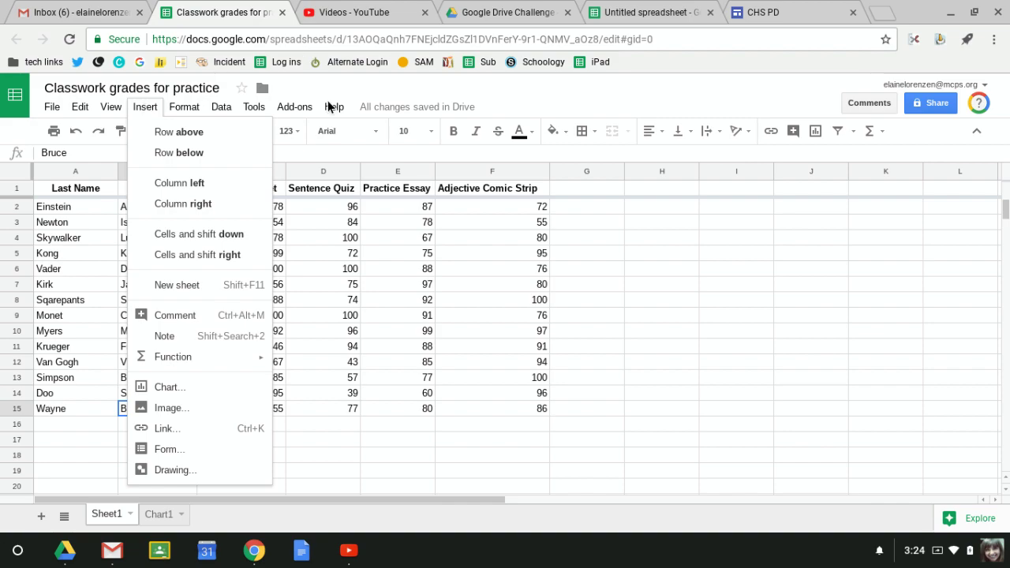
mouse_move(329, 105)
left_click(626, 455)
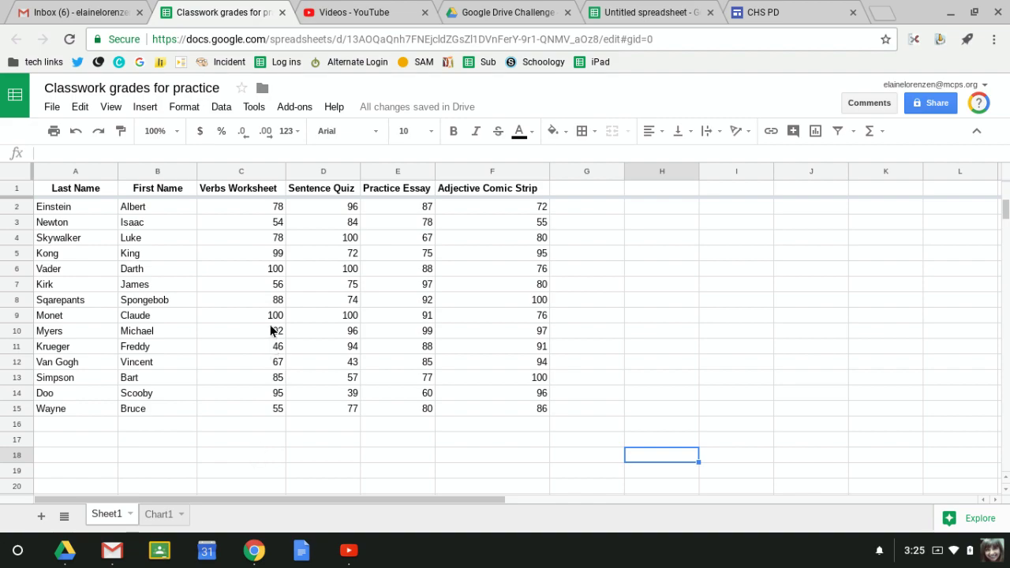
Add the comment "Great job!" to the Verbs Worksheet grade in cell C6
left_click(263, 268)
right_click(262, 269)
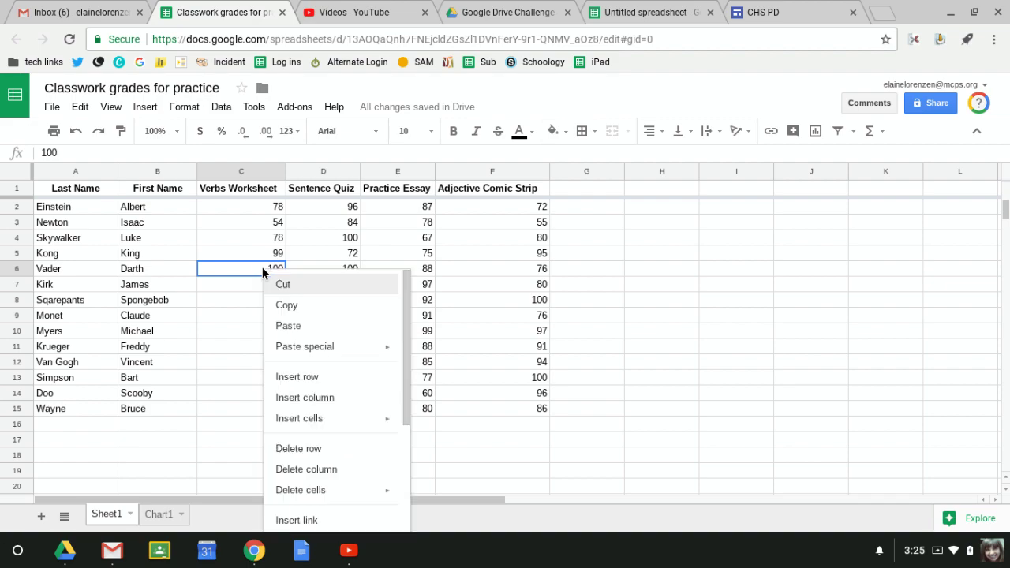
left_click_drag(406, 362, 397, 504)
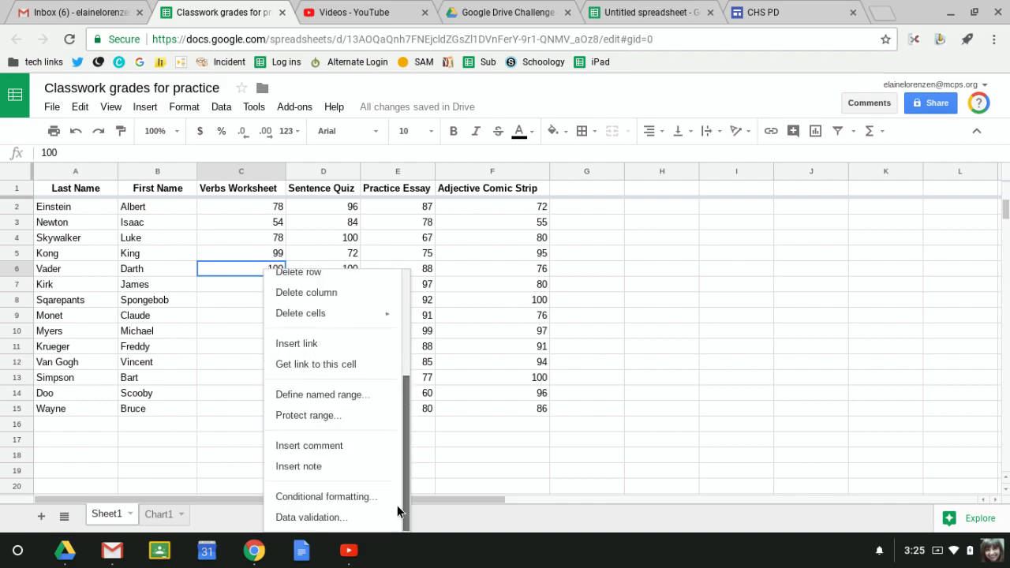
left_click(352, 449)
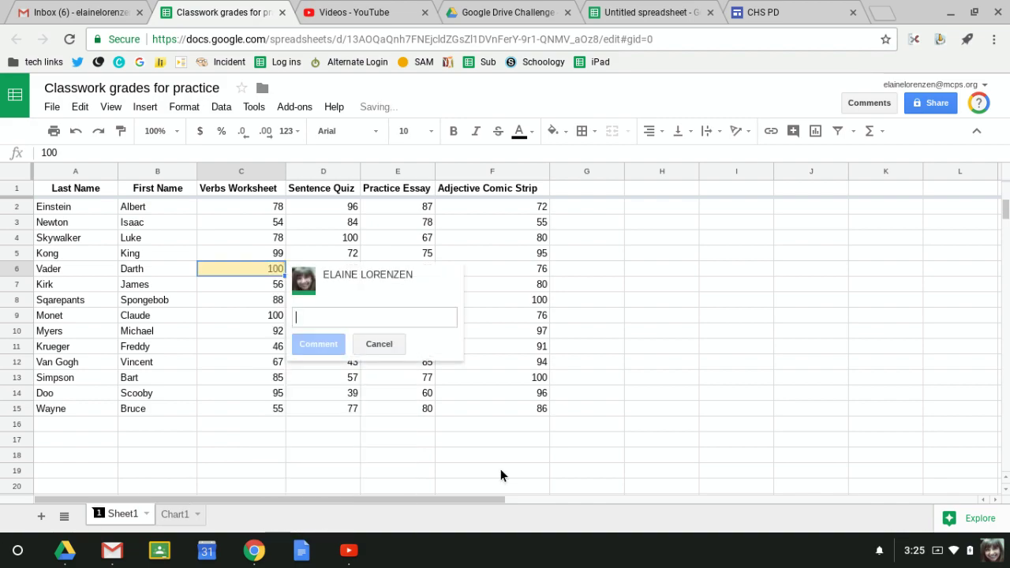
type("Gre")
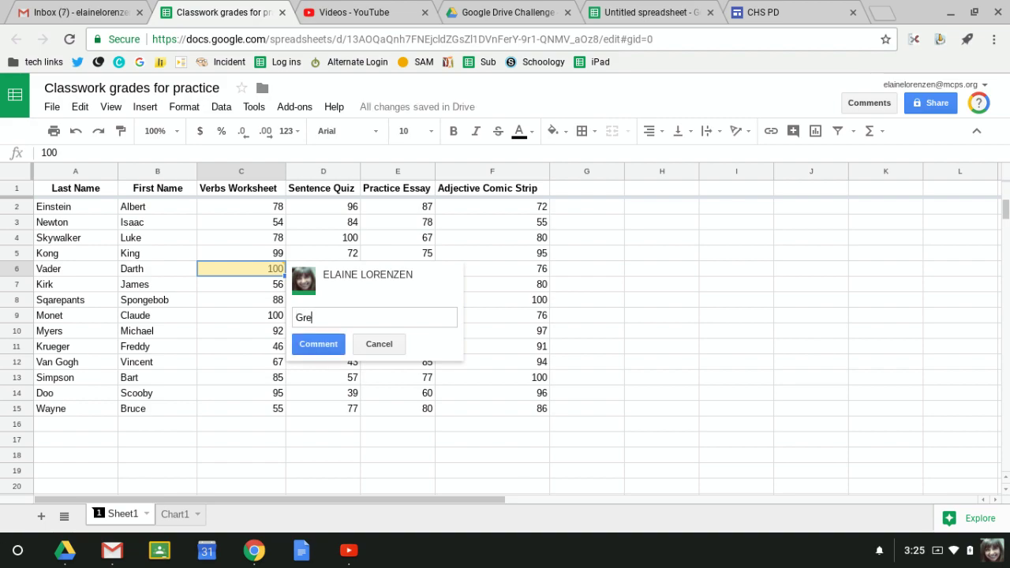
type("at job!")
left_click(325, 345)
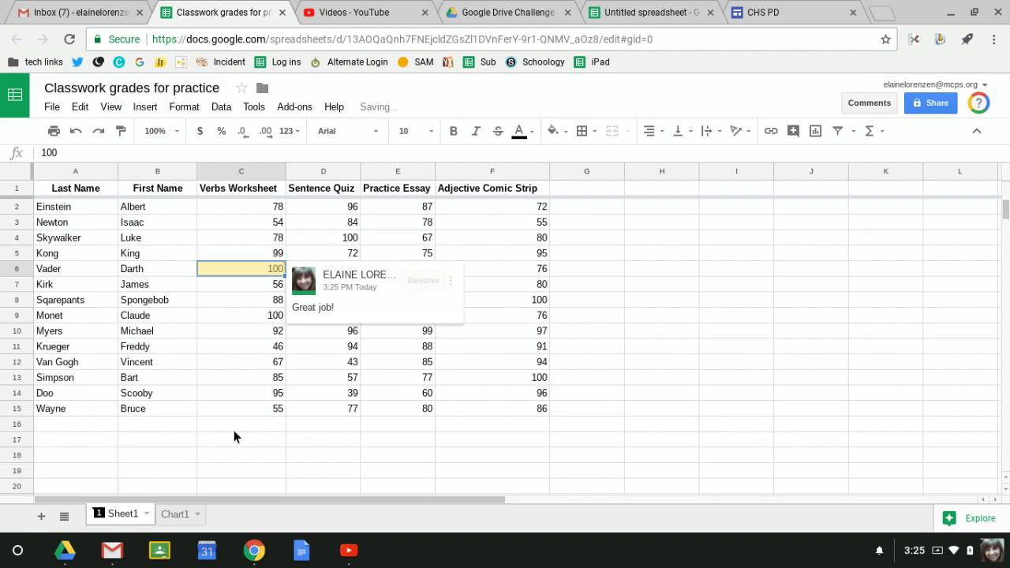
left_click(211, 427)
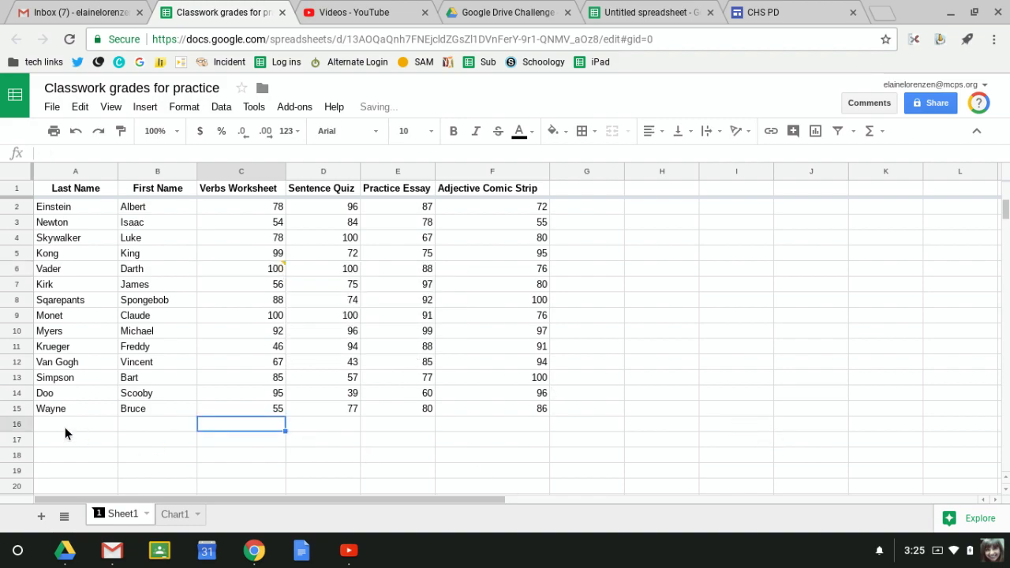
Insert the note "Get heartworm medication" on the first-name cell B14
left_click(144, 399)
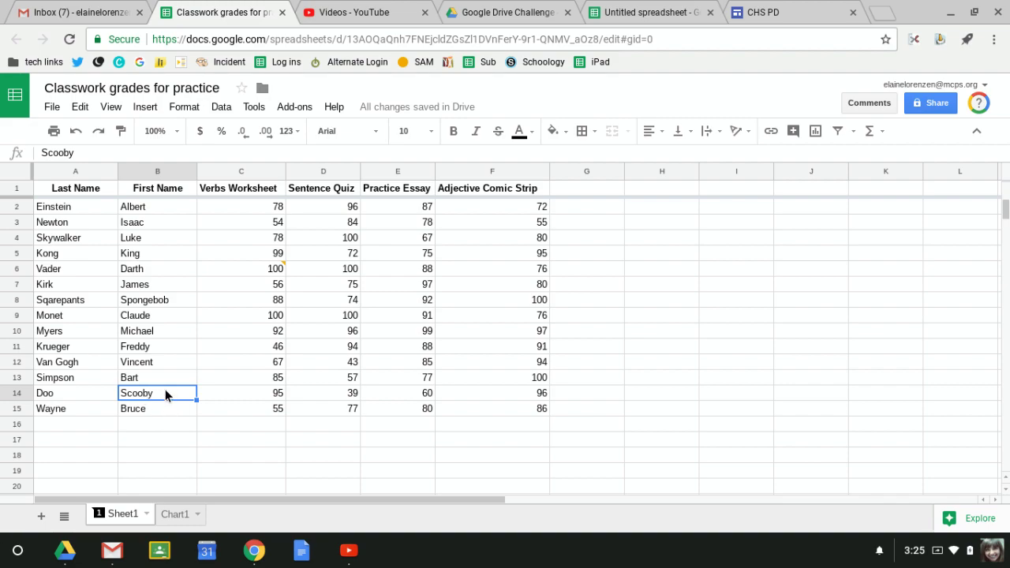
right_click(165, 392)
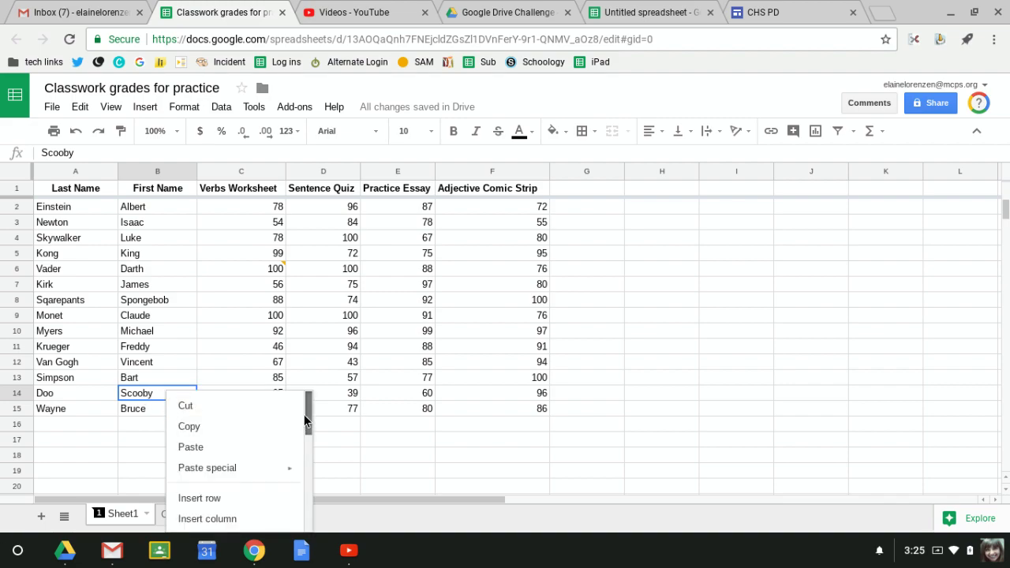
left_click_drag(305, 415, 311, 509)
left_click(237, 474)
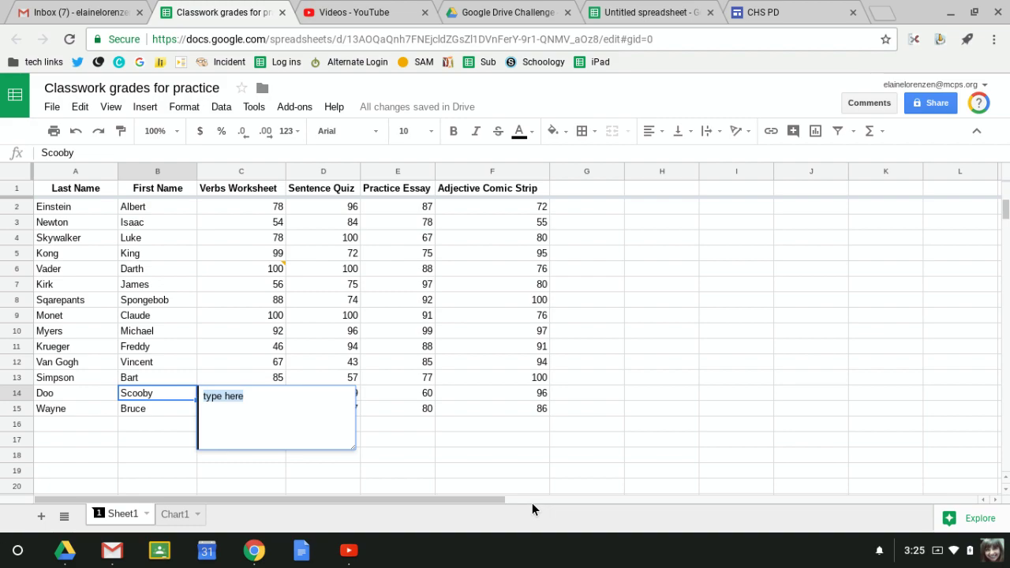
type("Get heart")
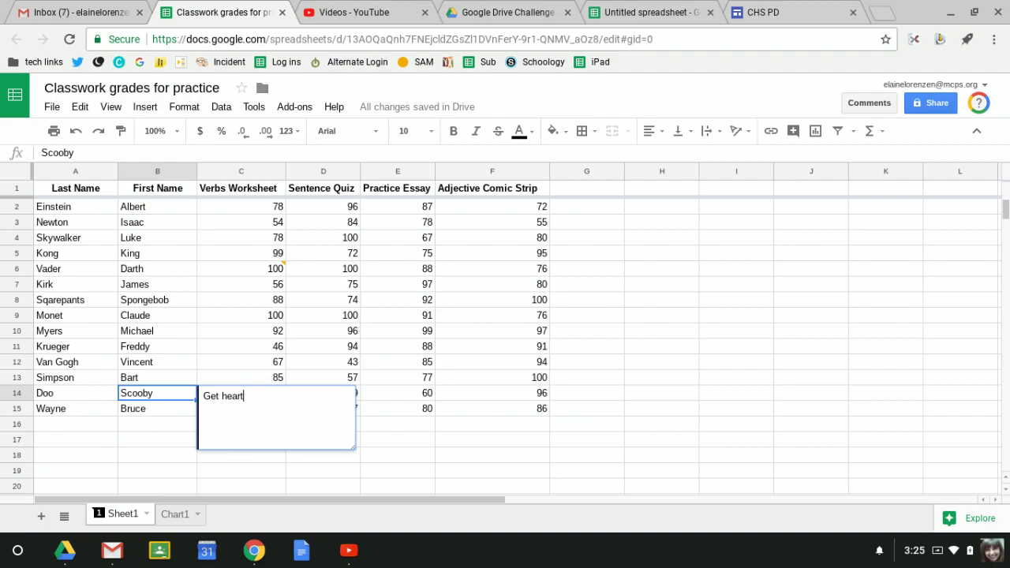
type("worm medication")
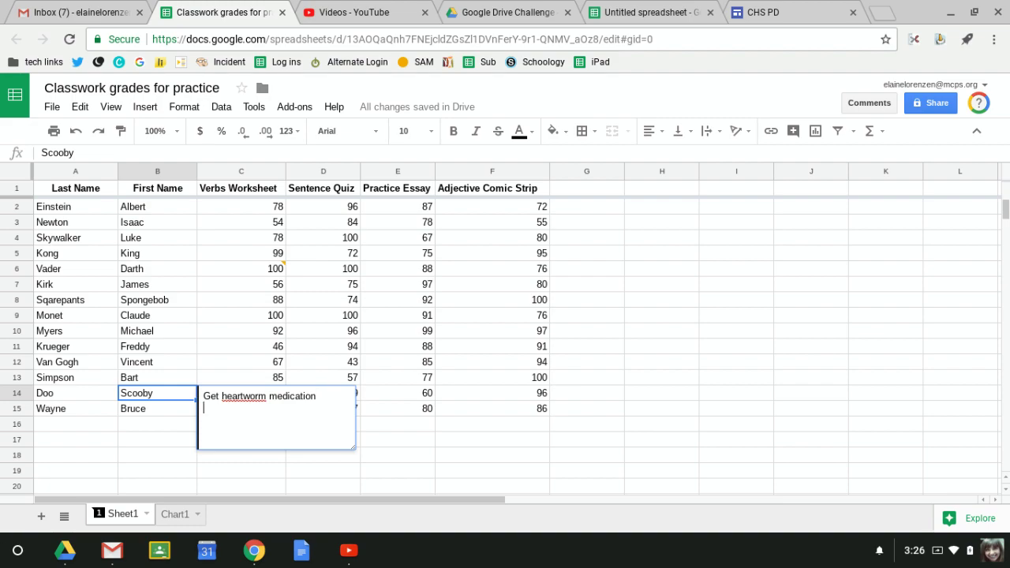
left_click(428, 455)
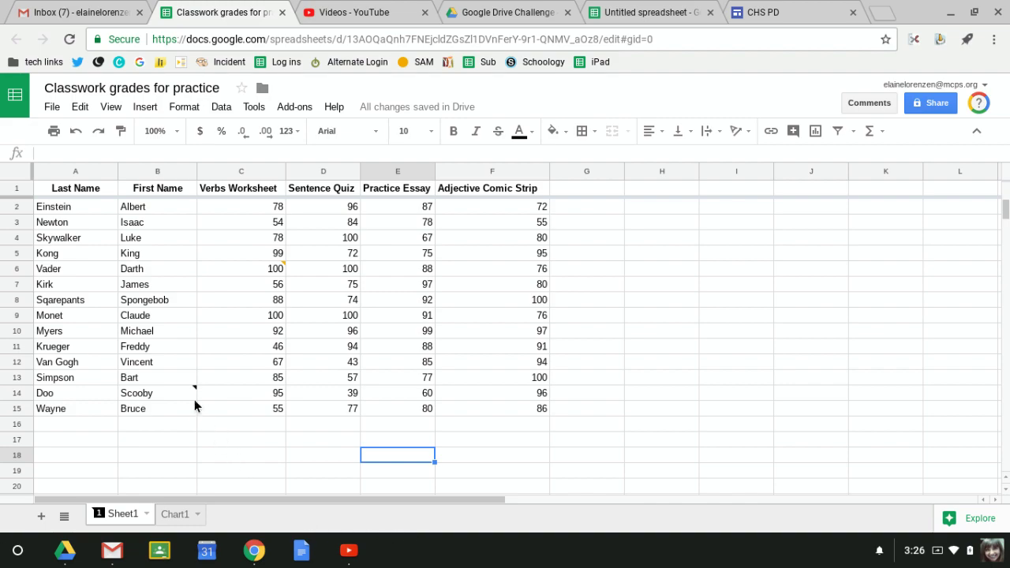
View the note on cell B14 and open the comment on cell C6 to compare them, leaving both unchanged
mouse_move(196, 392)
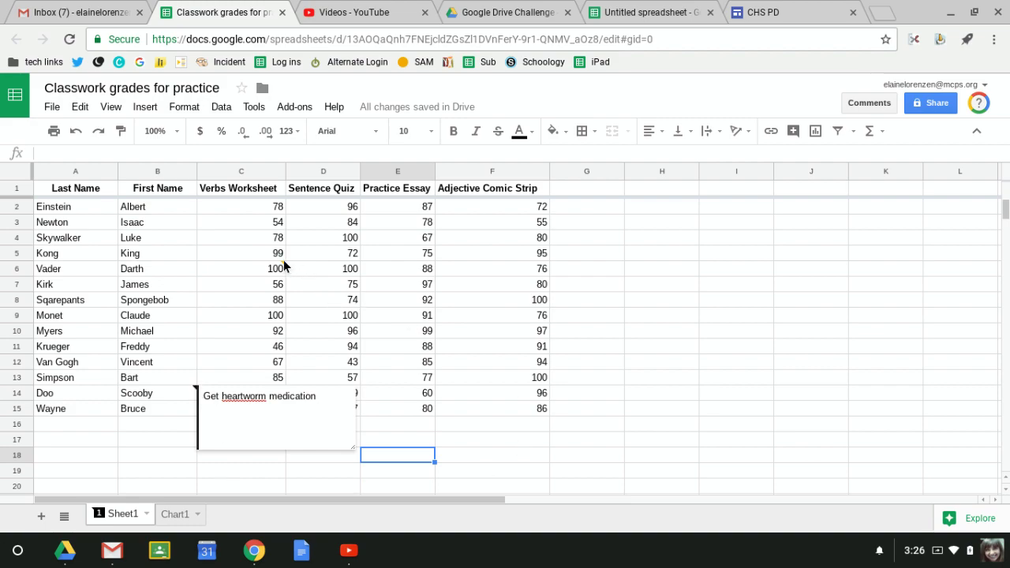
mouse_move(281, 264)
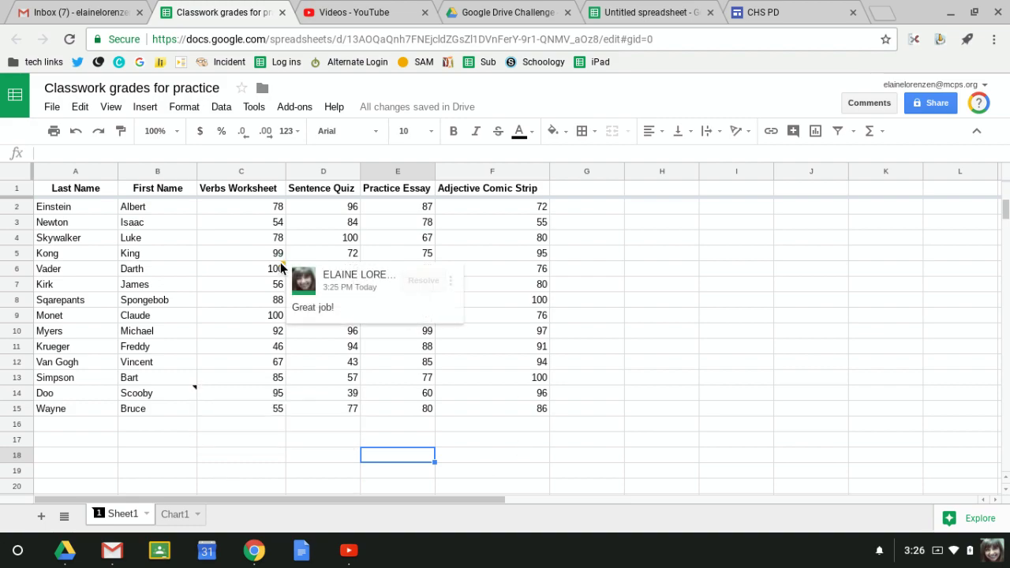
left_click(283, 269)
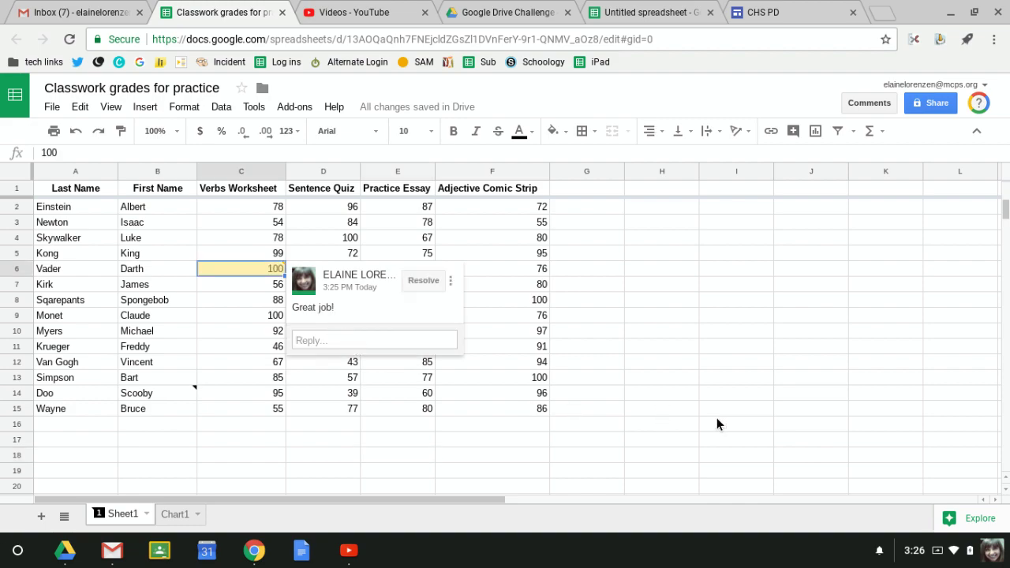
left_click(692, 454)
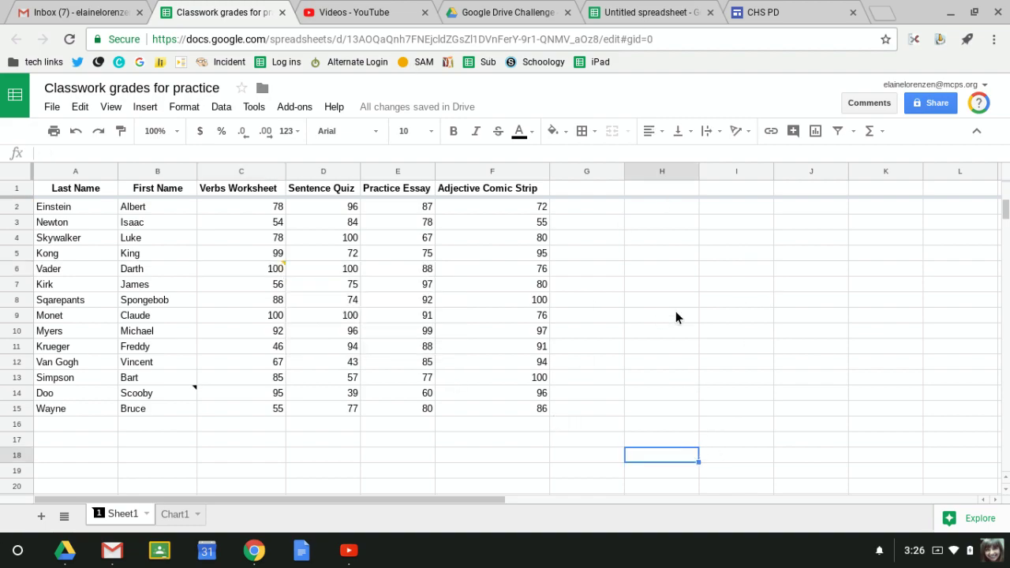